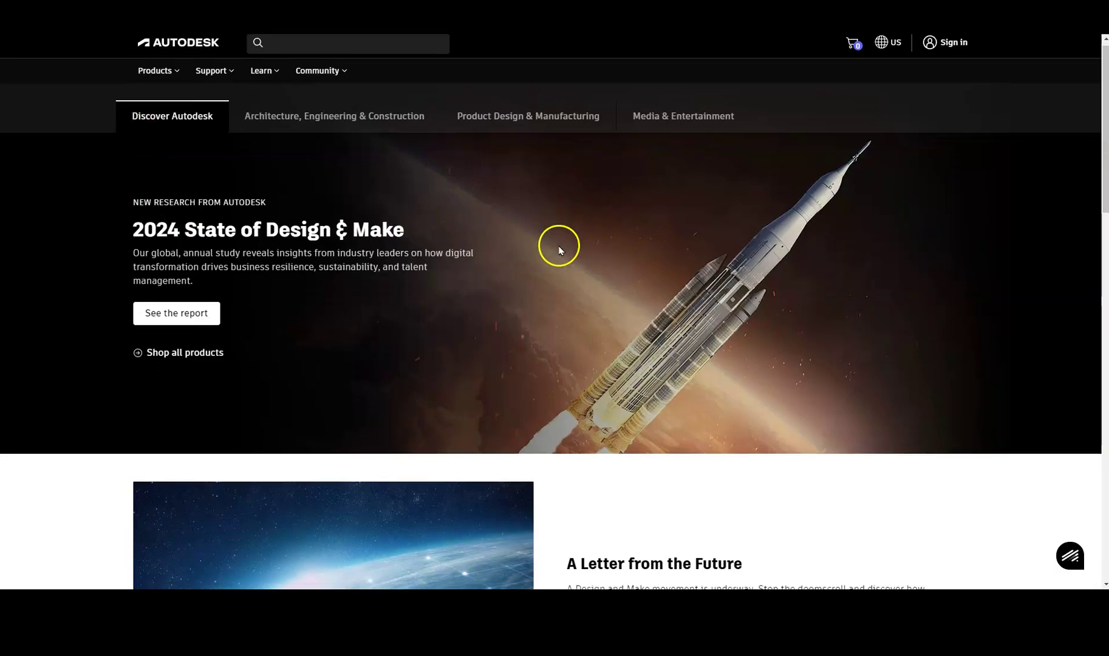
Open Autodesk's free trial downloads page from the home page and look over the best-selling products.
{"action": "scroll", "coordinate": [559, 252], "scroll_direction": "down", "scroll_amount": 10}
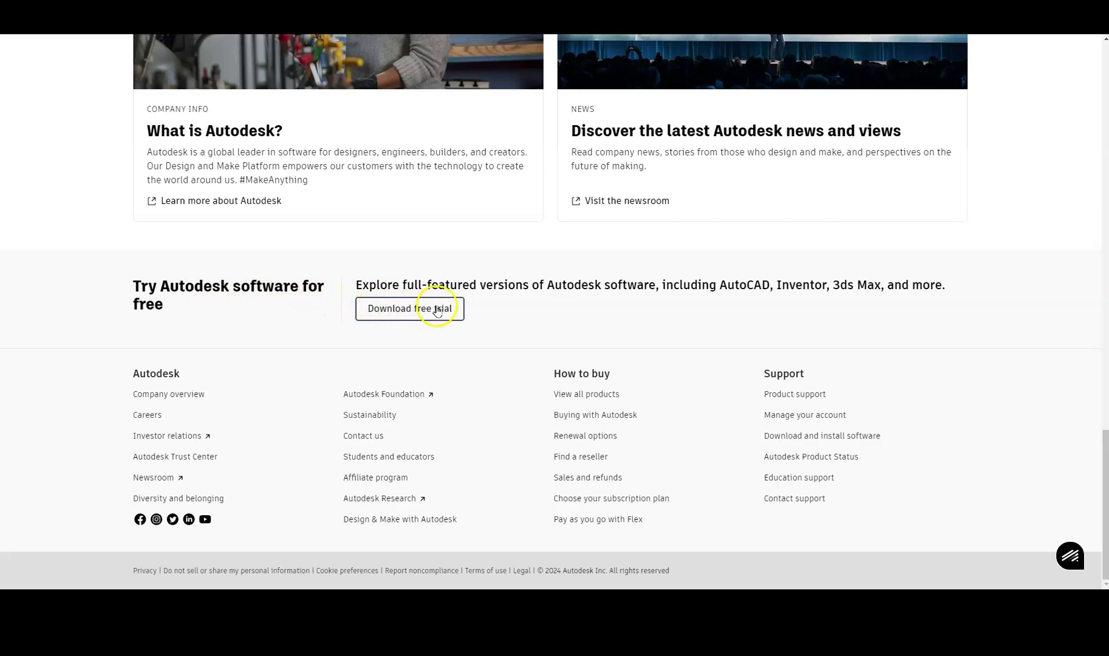
{"action": "left_click", "coordinate": [410, 310]}
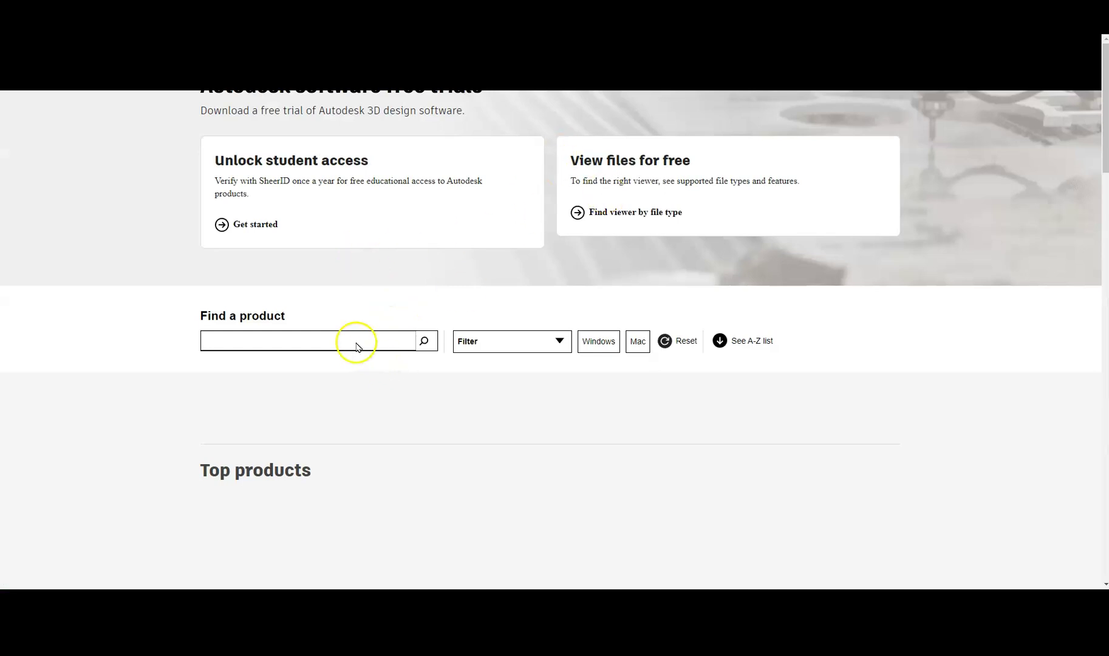
{"action": "scroll", "coordinate": [354, 336], "scroll_direction": "down", "scroll_amount": 3}
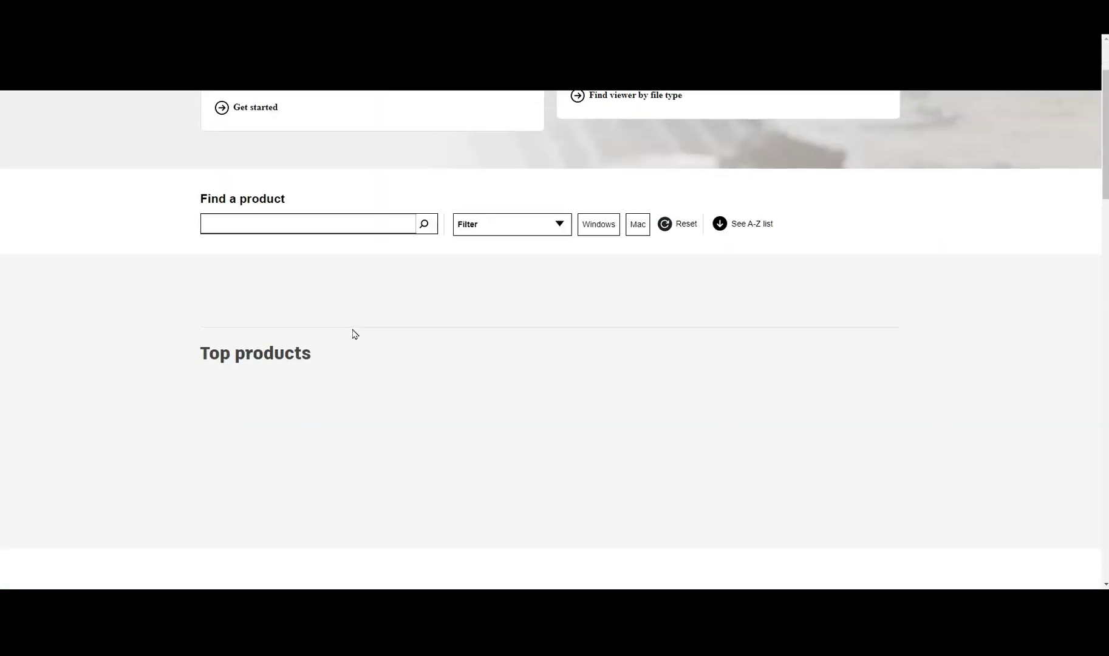
{"action": "scroll", "coordinate": [354, 334], "scroll_direction": "down", "scroll_amount": 2}
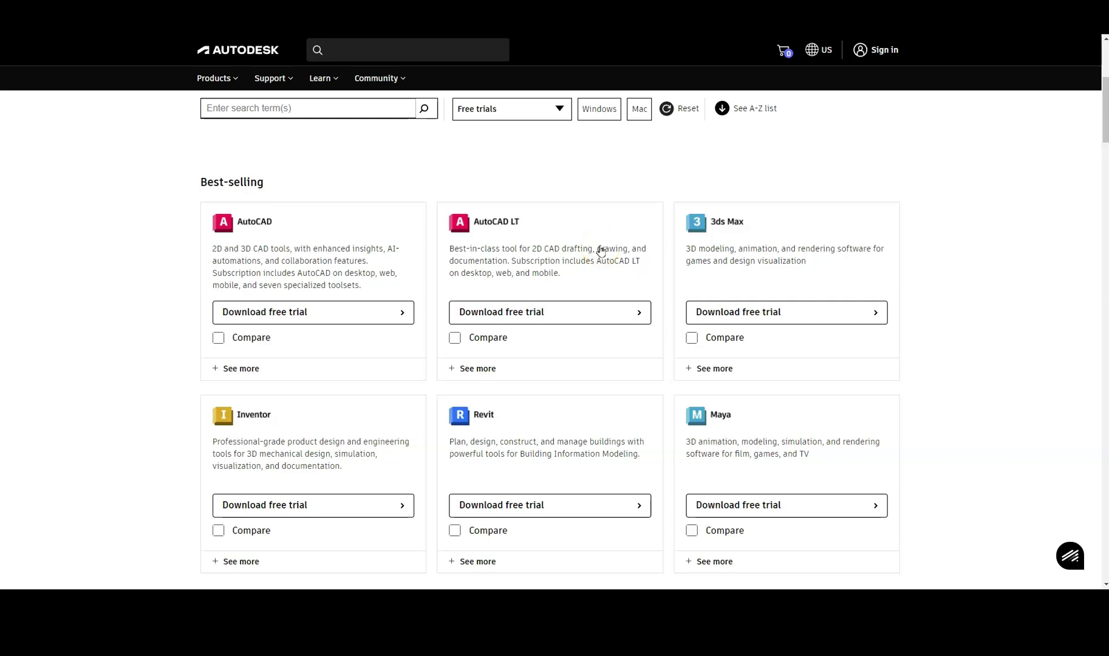
{"action": "scroll", "coordinate": [364, 325], "scroll_direction": "down", "scroll_amount": 2}
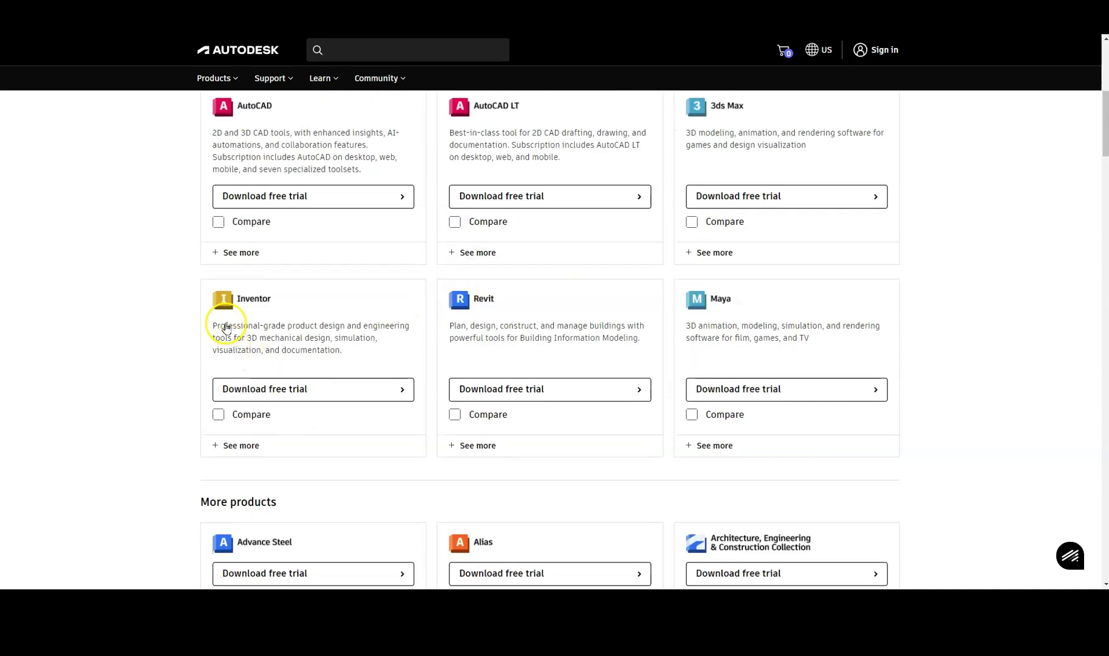
{"action": "scroll", "coordinate": [273, 311], "scroll_direction": "up", "scroll_amount": 4}
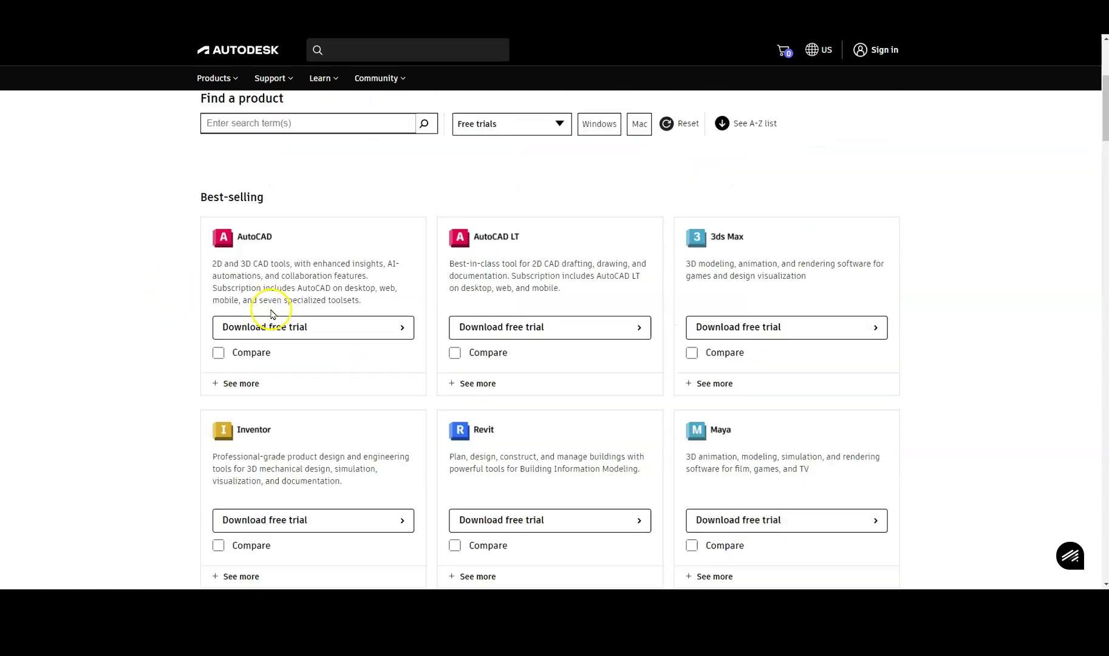
{"action": "scroll", "coordinate": [275, 315], "scroll_direction": "up", "scroll_amount": 3}
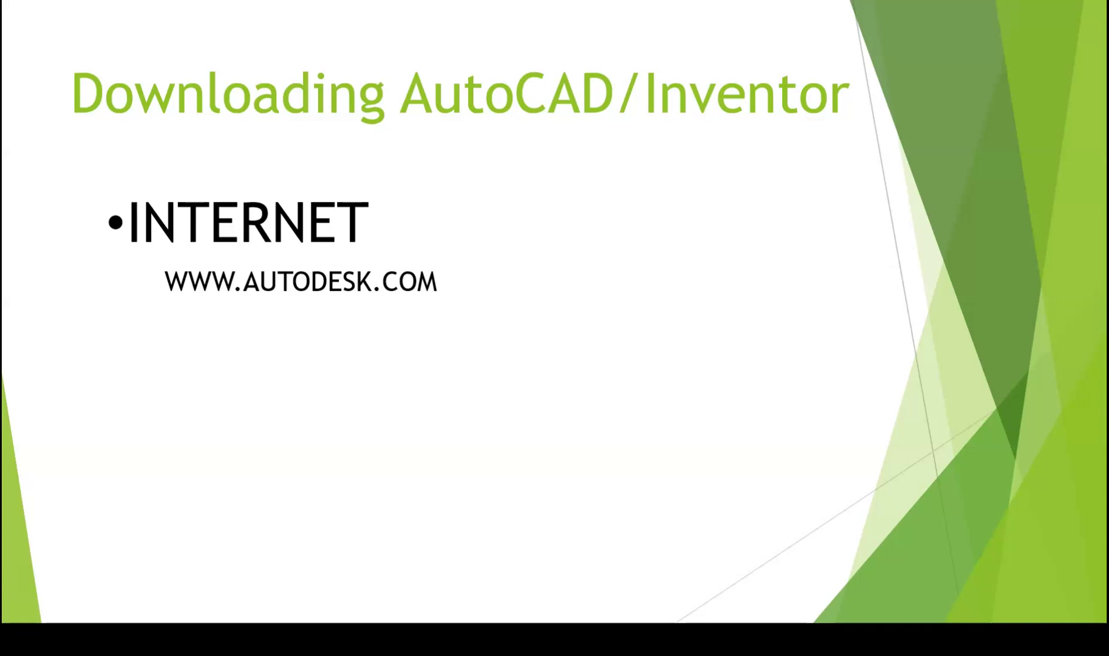
{"action": "key", "text": "Right"}
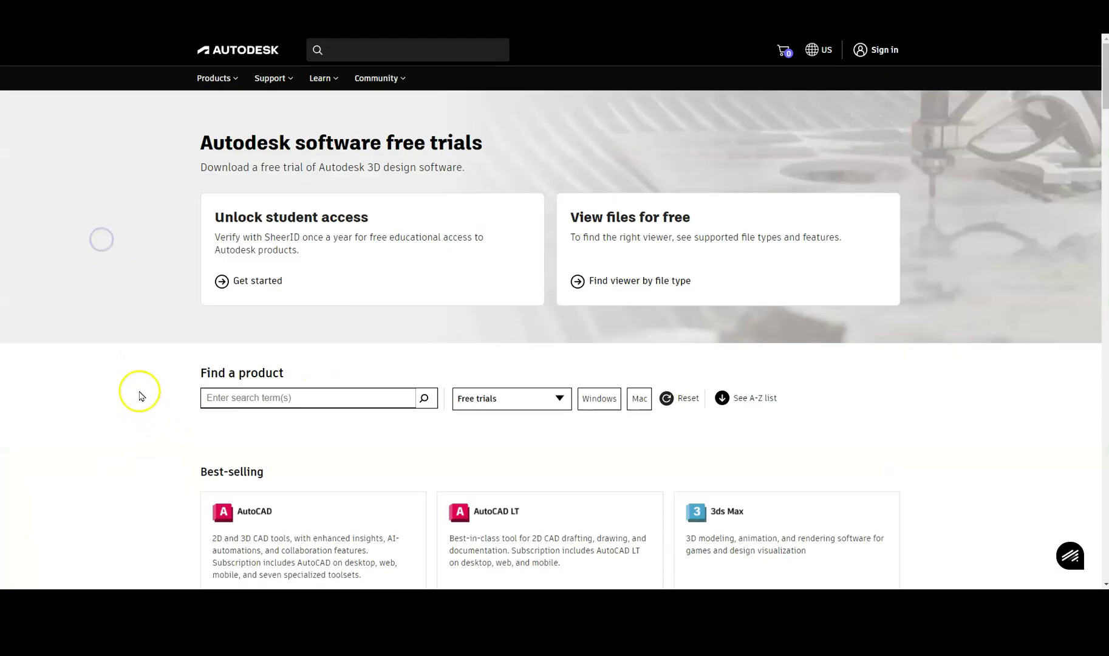
Request the AutoCAD free trial for Home Use, proceed to the account information form and highlight the trial length.
{"action": "scroll", "coordinate": [144, 300], "scroll_direction": "down", "scroll_amount": 4}
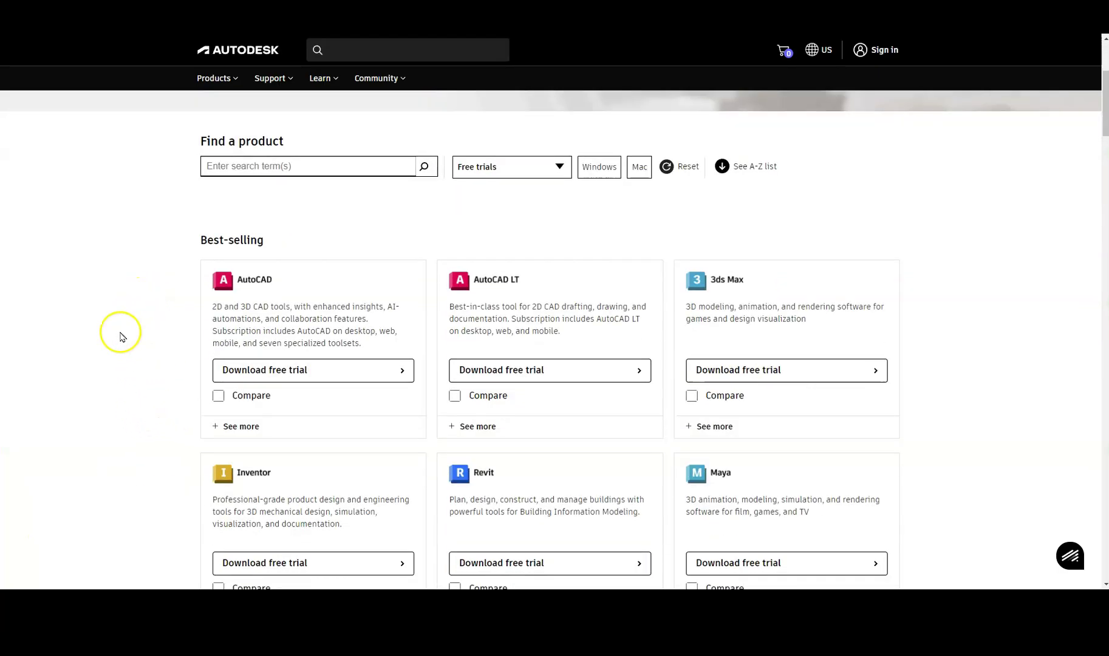
{"action": "scroll", "coordinate": [125, 343], "scroll_direction": "down", "scroll_amount": 1}
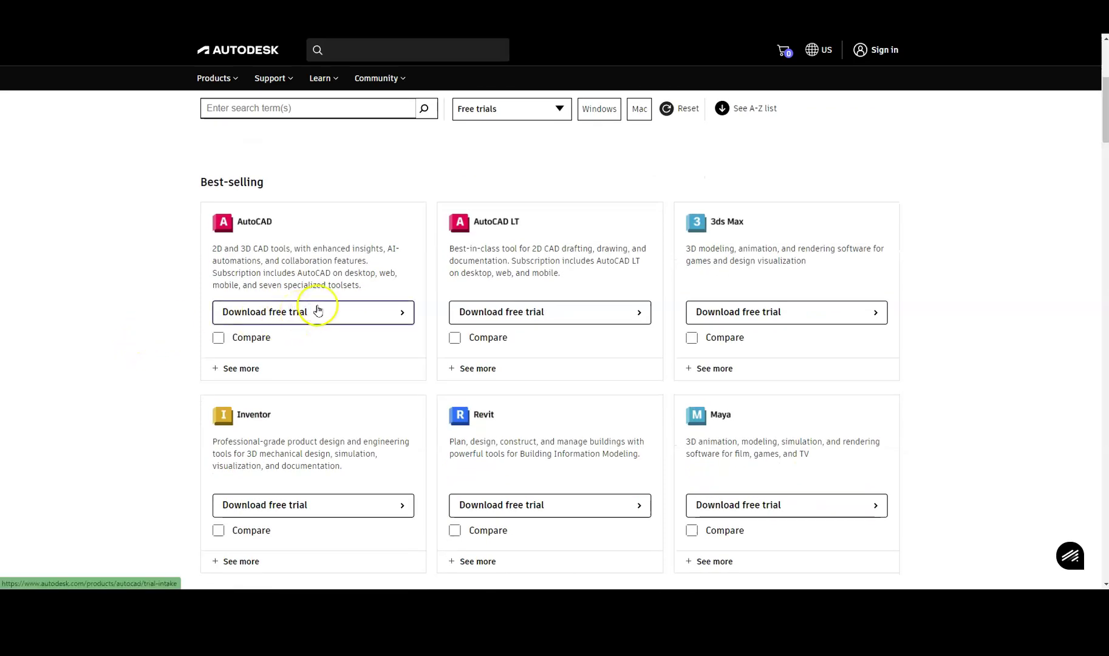
{"action": "left_click", "coordinate": [396, 312]}
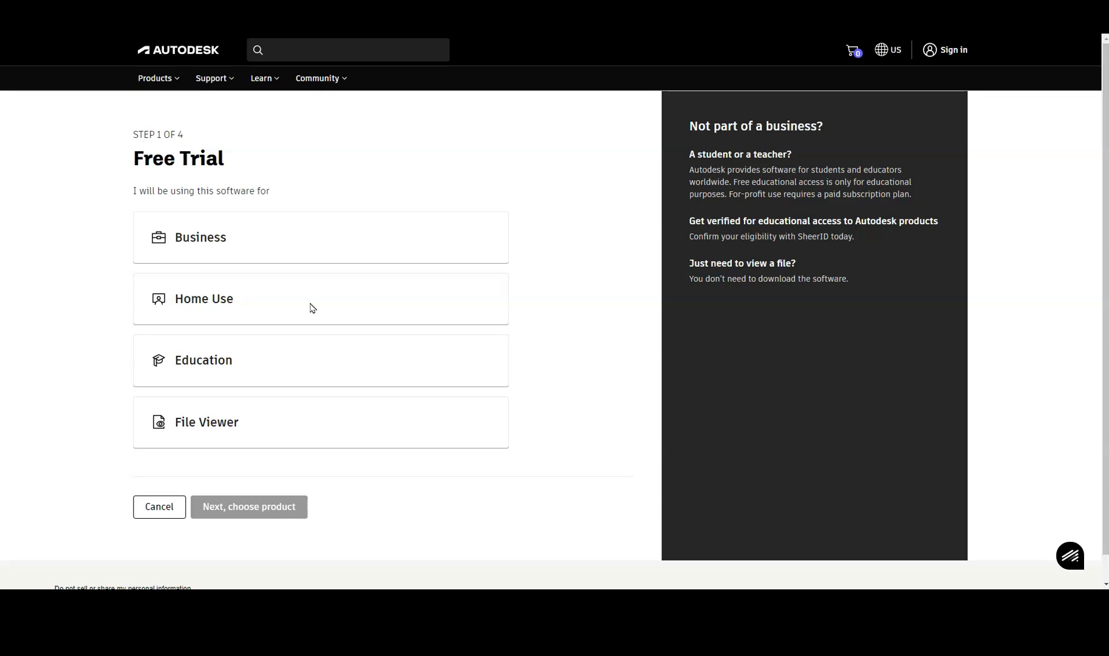
{"action": "left_click", "coordinate": [231, 298]}
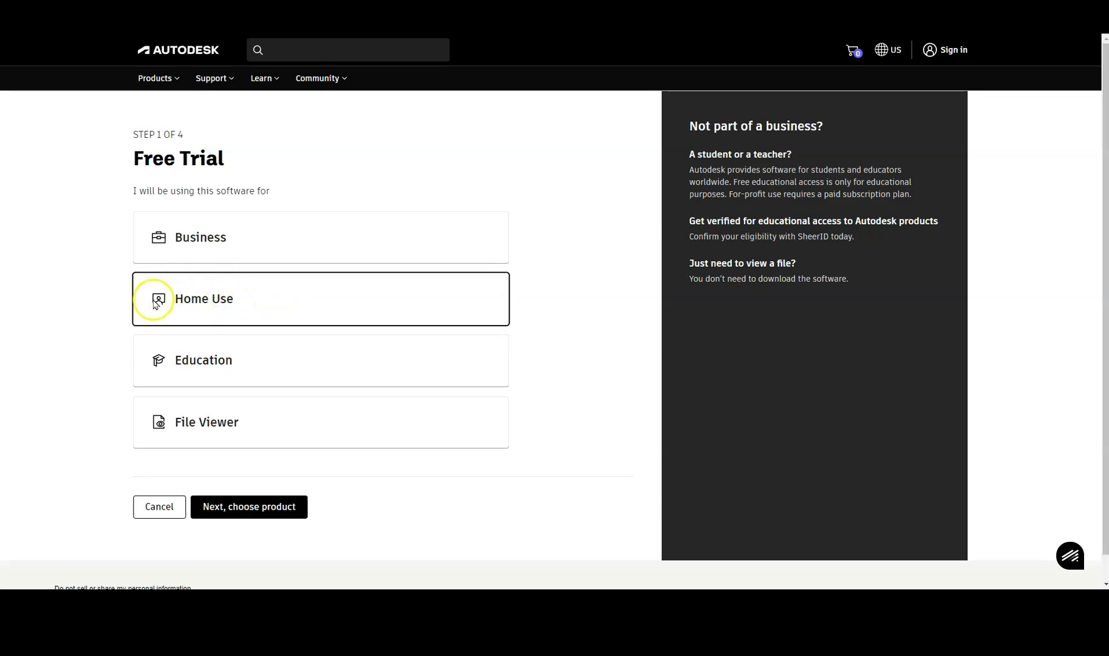
{"action": "left_click", "coordinate": [246, 508]}
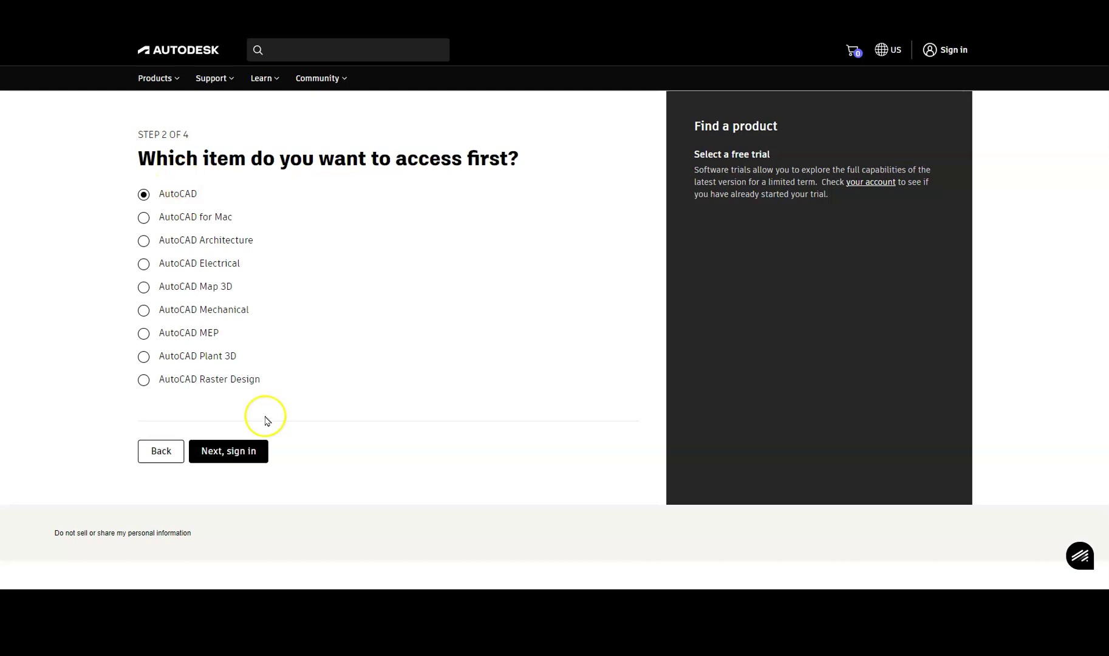
{"action": "left_click", "coordinate": [236, 454]}
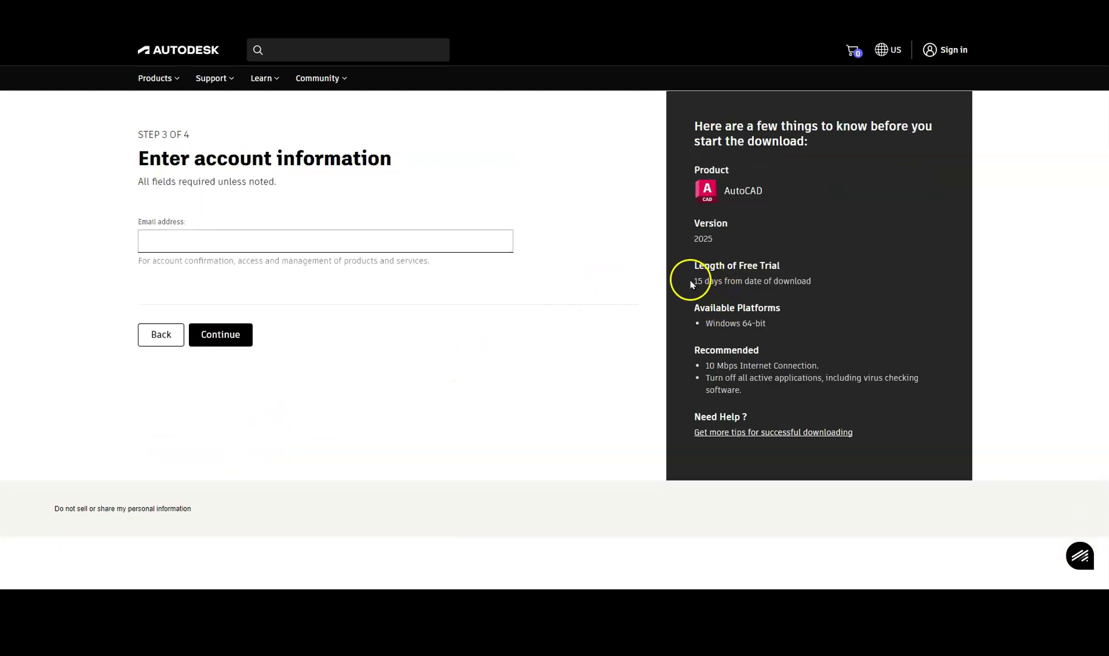
{"action": "left_click_drag", "start_coordinate": [695, 283], "coordinate": [814, 283]}
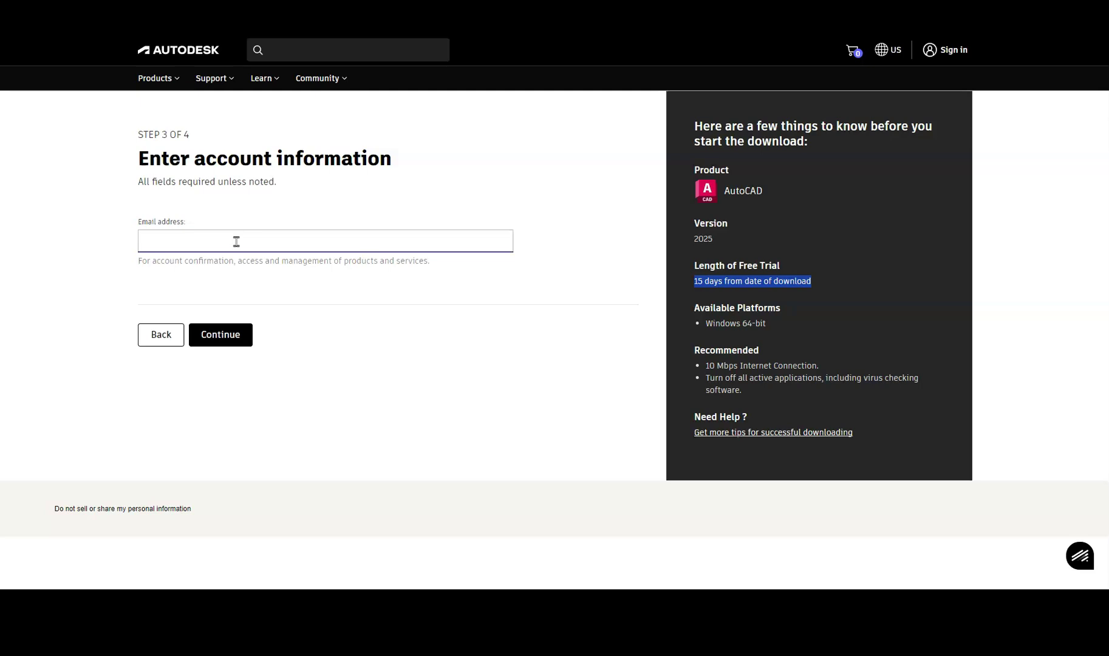
Go back to the trial's usage choices, select Education and cancel the trial request.
{"action": "left_click", "coordinate": [153, 336]}
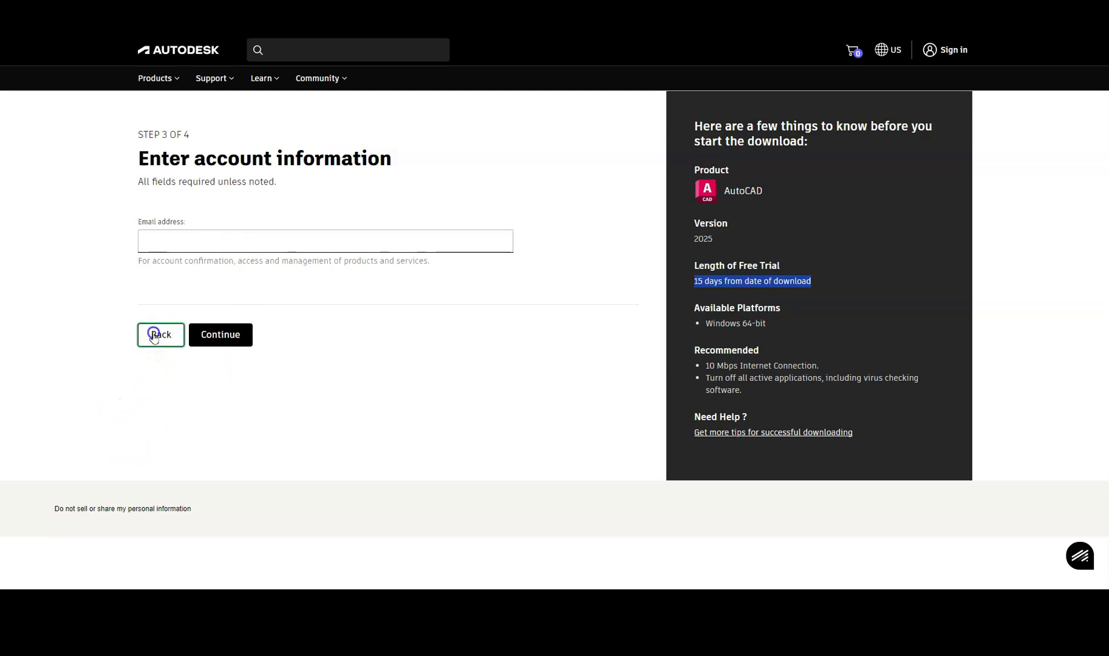
{"action": "left_click", "coordinate": [156, 450]}
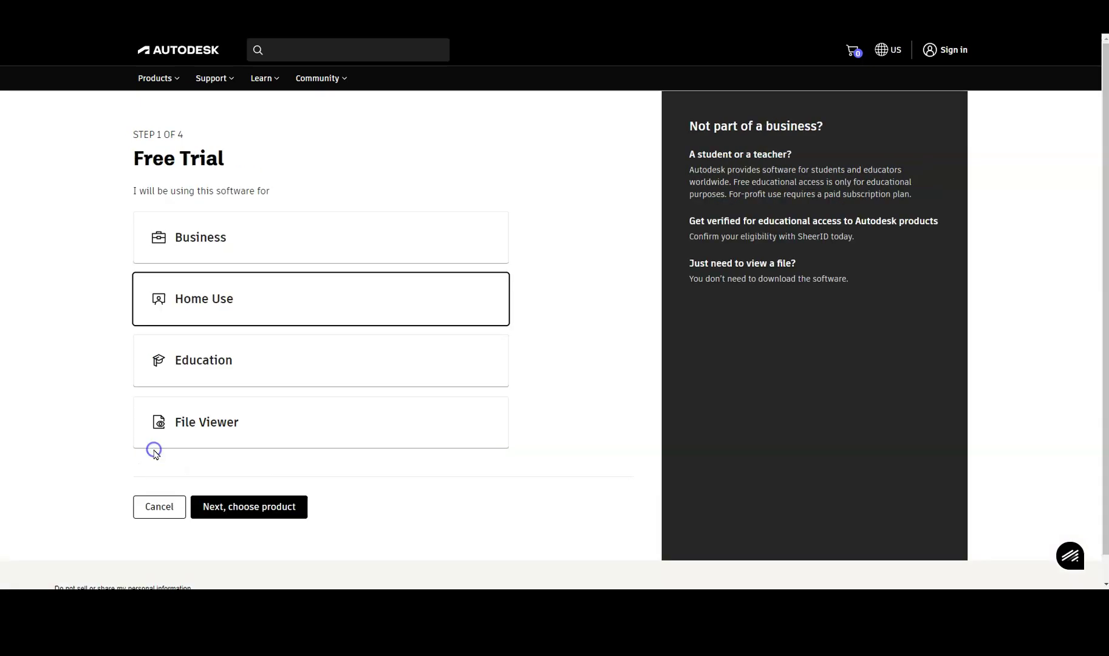
{"action": "left_click", "coordinate": [177, 359]}
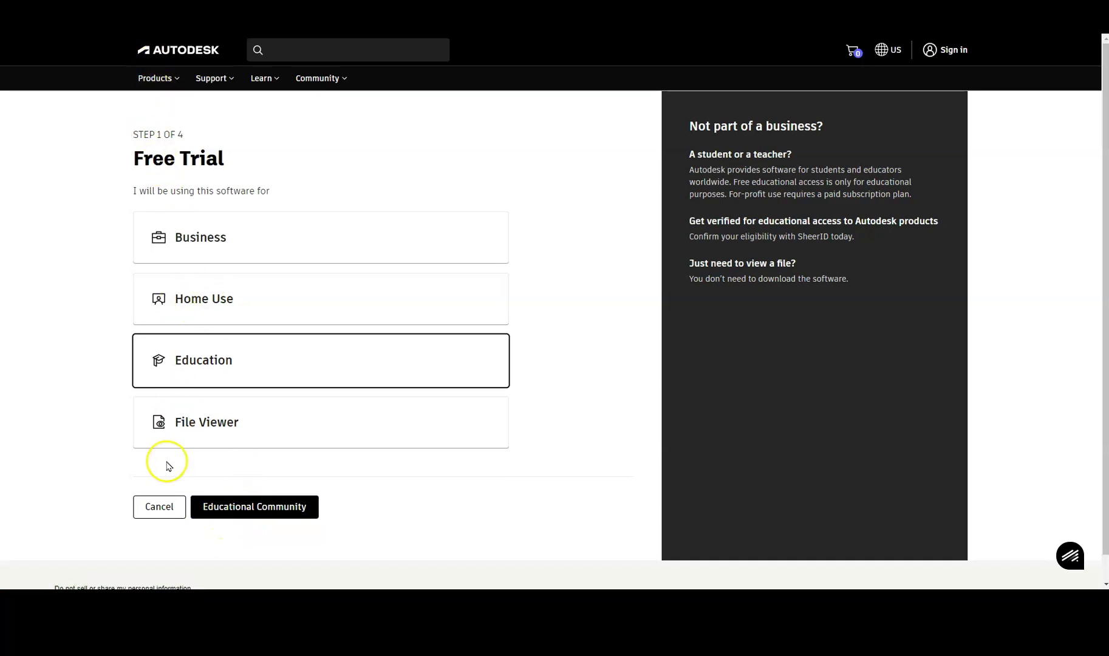
{"action": "left_click", "coordinate": [167, 507]}
Look through the AutoCAD product page from the purchase options to the frequently asked questions and the software collection.
{"action": "scroll", "coordinate": [239, 267], "scroll_direction": "down", "scroll_amount": 3}
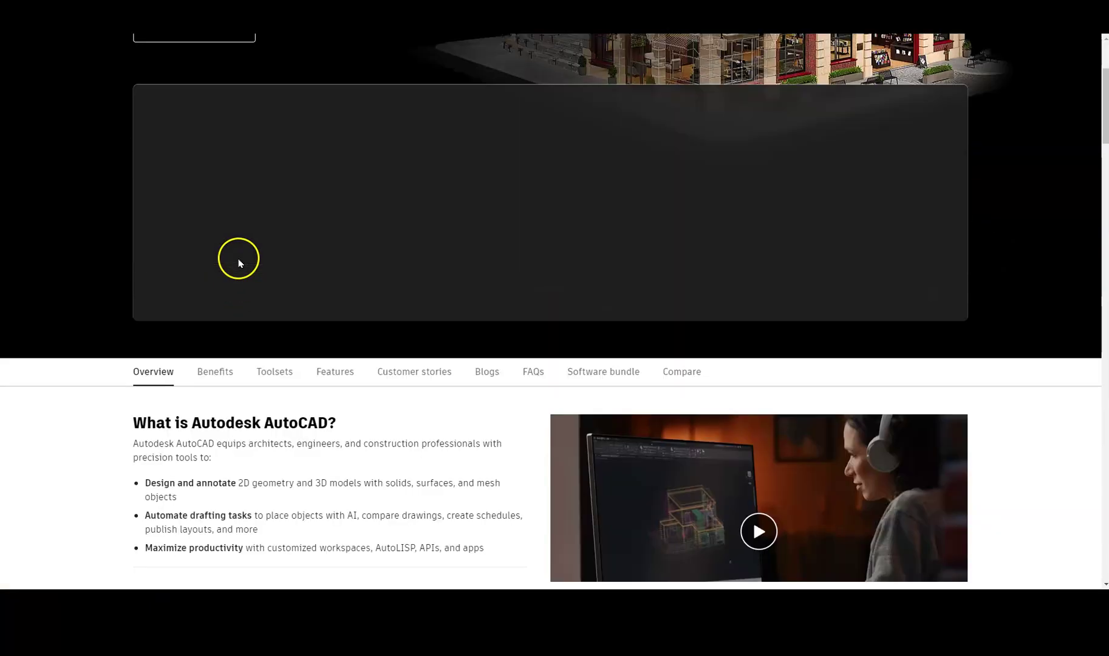
{"action": "scroll", "coordinate": [238, 263], "scroll_direction": "down", "scroll_amount": 15}
{"action": "scroll", "coordinate": [244, 268], "scroll_direction": "down", "scroll_amount": 20}
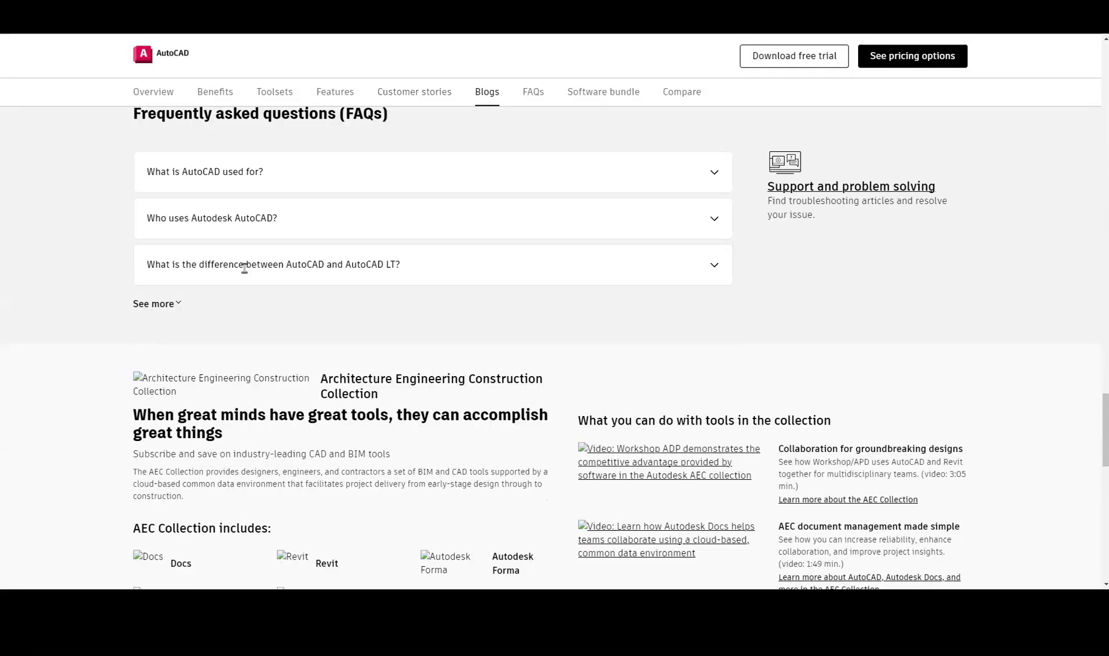
{"action": "scroll", "coordinate": [244, 268], "scroll_direction": "down", "scroll_amount": 5}
{"action": "scroll", "coordinate": [446, 201], "scroll_direction": "up", "scroll_amount": 8}
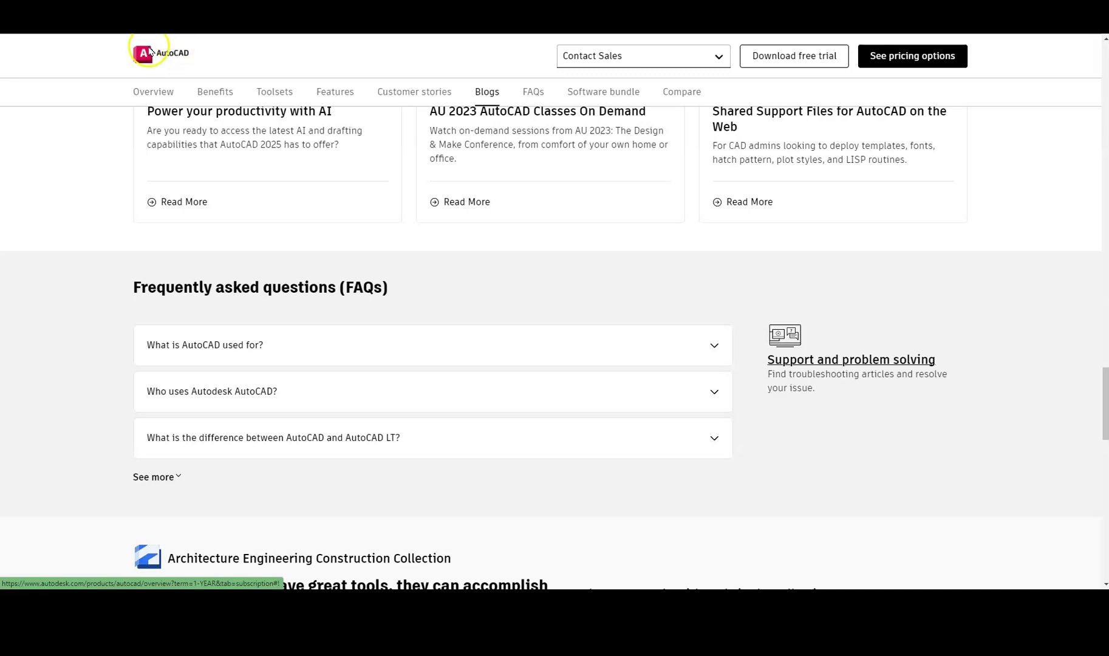
{"action": "scroll", "coordinate": [405, 328], "scroll_direction": "up", "scroll_amount": 15}
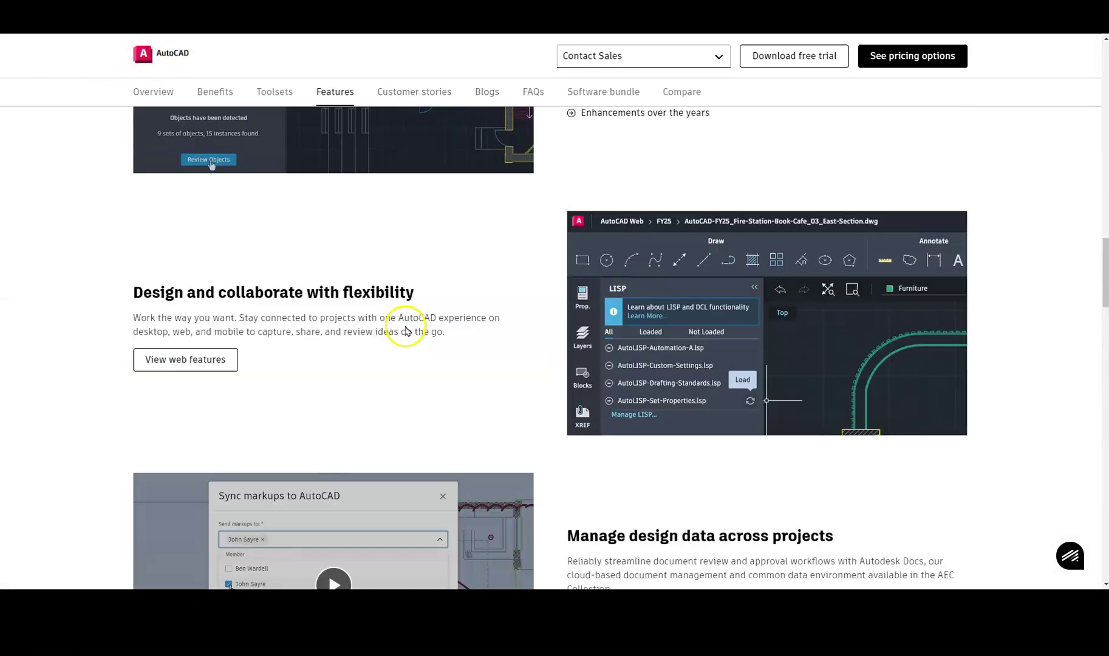
{"action": "scroll", "coordinate": [405, 331], "scroll_direction": "up", "scroll_amount": 20}
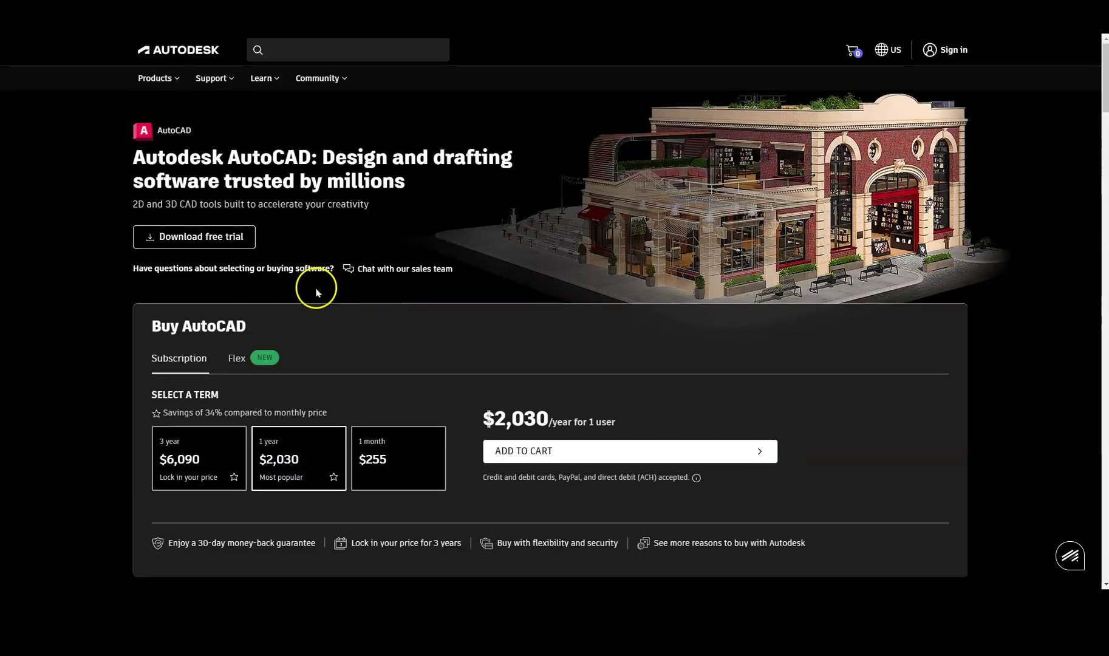
Return to the Autodesk home page and reopen the free trial downloads page.
{"action": "left_click", "coordinate": [150, 53]}
{"action": "left_click", "coordinate": [151, 53]}
{"action": "left_click", "coordinate": [339, 484]}
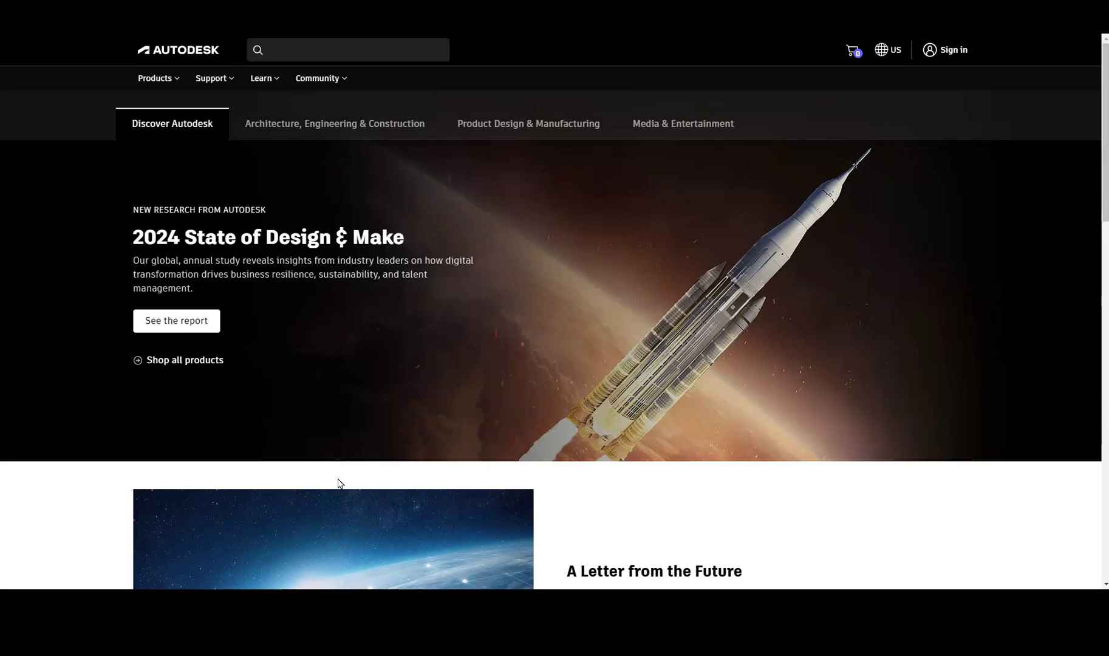
{"action": "scroll", "coordinate": [339, 484], "scroll_direction": "down", "scroll_amount": 20}
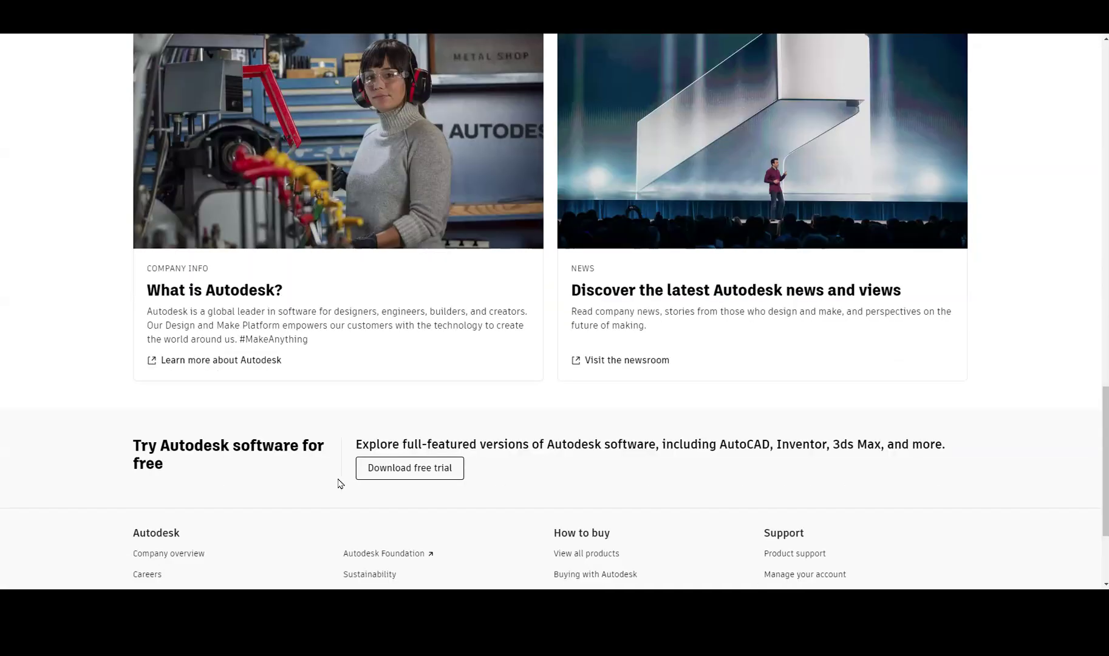
{"action": "scroll", "coordinate": [335, 468], "scroll_direction": "down", "scroll_amount": 3}
{"action": "left_click", "coordinate": [402, 308]}
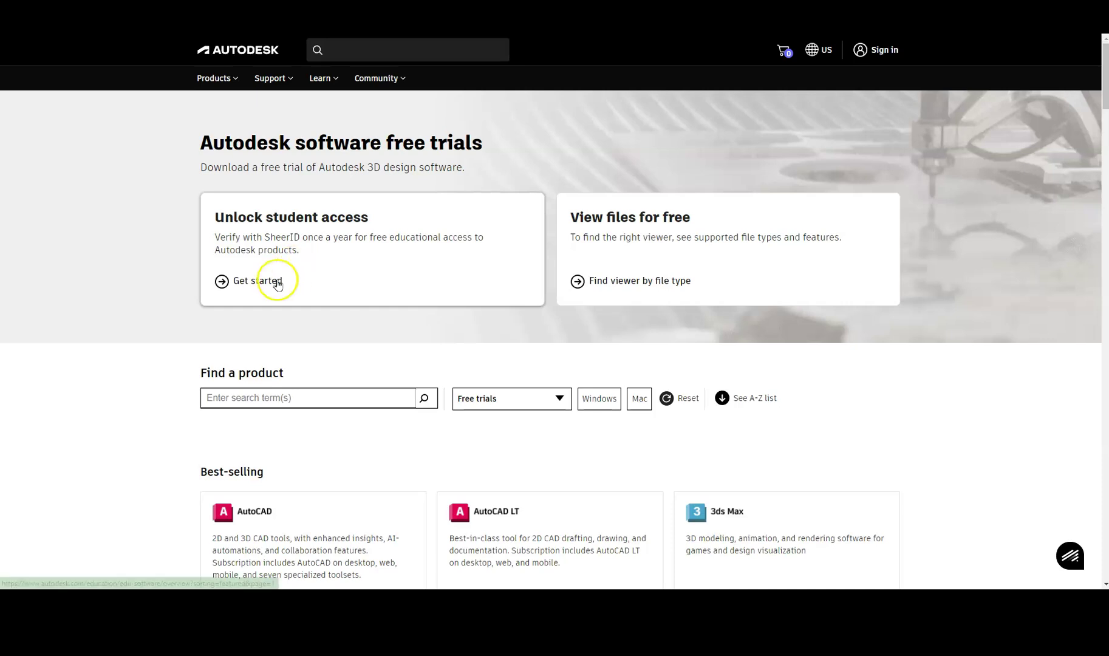
Open the student access page and look through the individual educational products, including AutoCAD and Inventor Professional.
{"action": "left_click", "coordinate": [222, 283]}
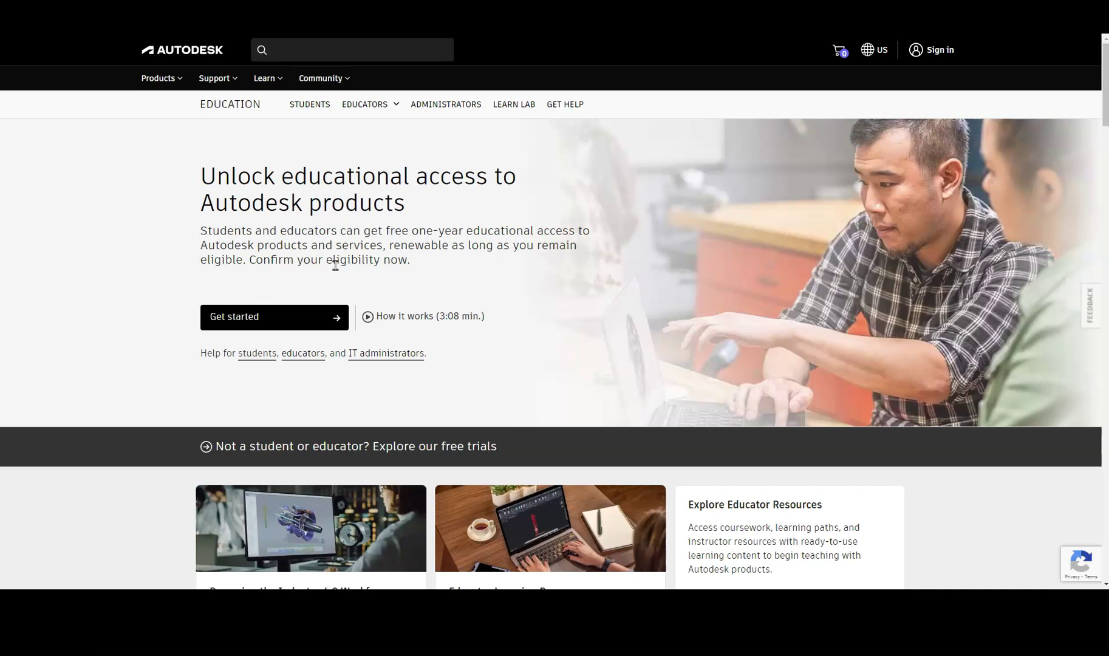
{"action": "scroll", "coordinate": [433, 334], "scroll_direction": "down", "scroll_amount": 7}
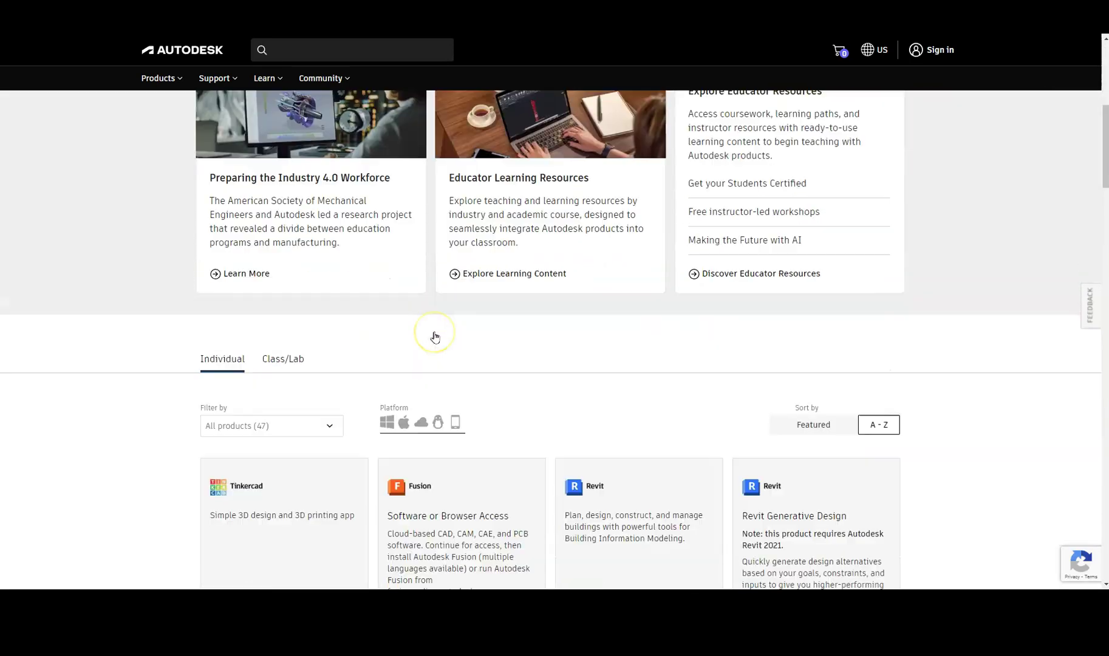
{"action": "scroll", "coordinate": [433, 334], "scroll_direction": "down", "scroll_amount": 4}
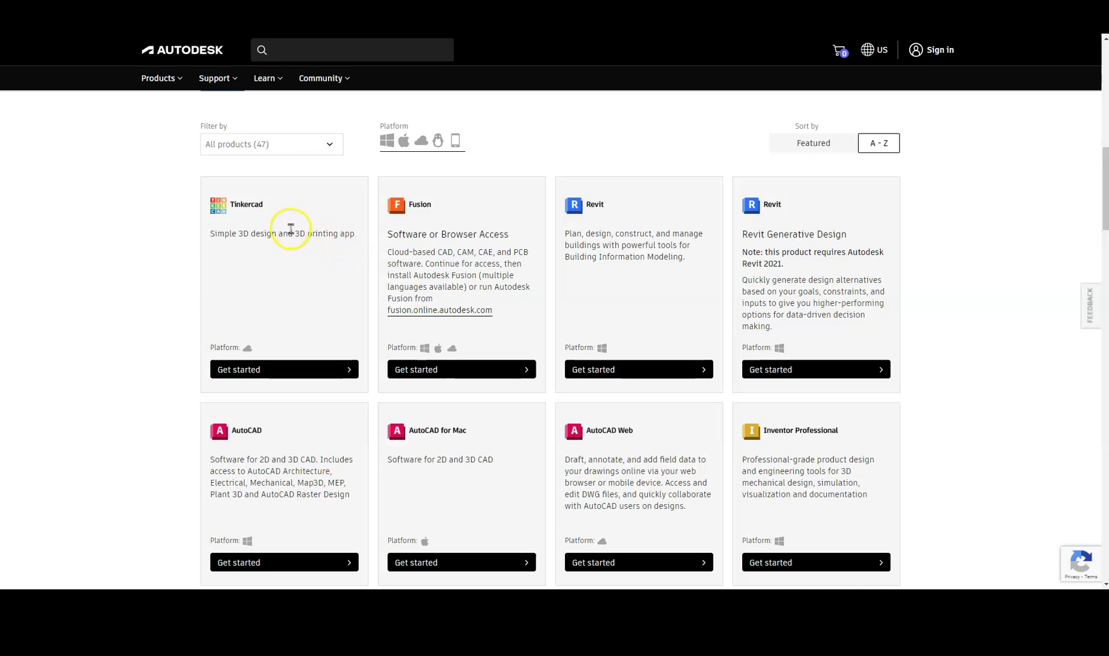
{"action": "scroll", "coordinate": [309, 258], "scroll_direction": "down", "scroll_amount": 3}
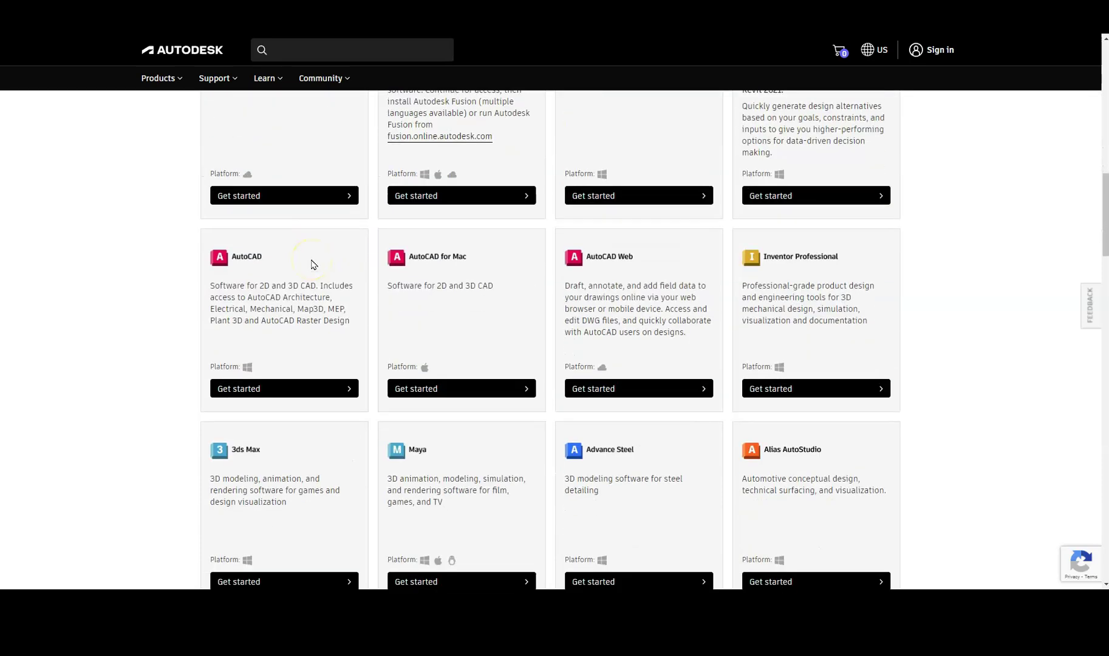
{"action": "scroll", "coordinate": [311, 264], "scroll_direction": "down", "scroll_amount": 1}
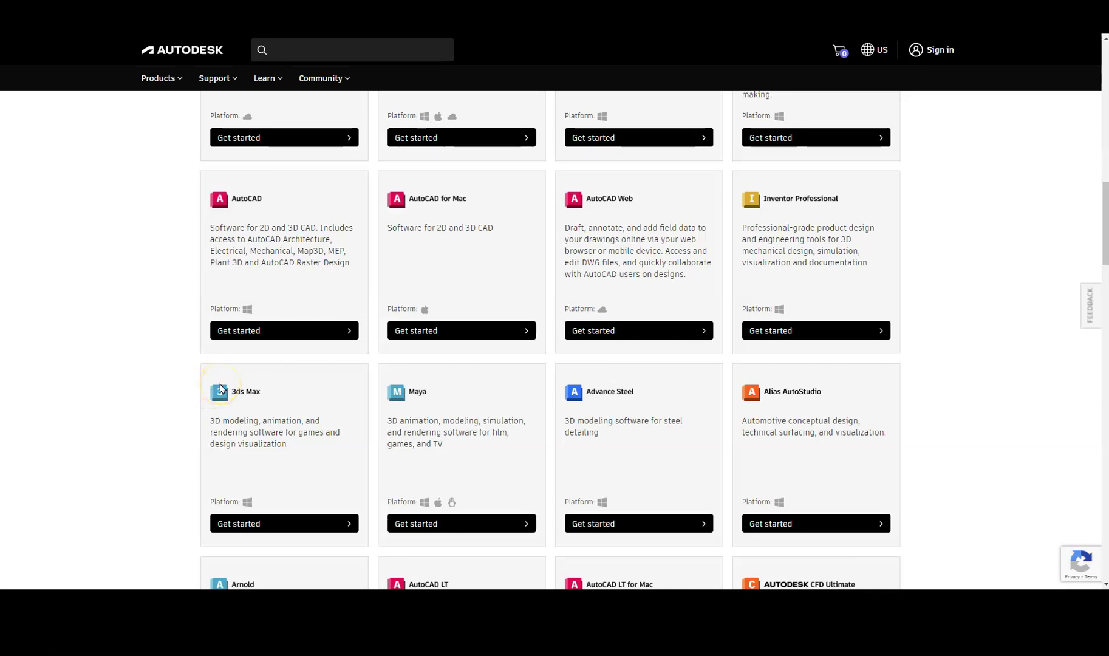
Open the education access sign-up form and review its customer details, educational institution and verification sections.
{"action": "left_click", "coordinate": [687, 141]}
{"action": "scroll", "coordinate": [213, 331], "scroll_direction": "up", "scroll_amount": 4}
{"action": "scroll", "coordinate": [182, 331], "scroll_direction": "up", "scroll_amount": 10}
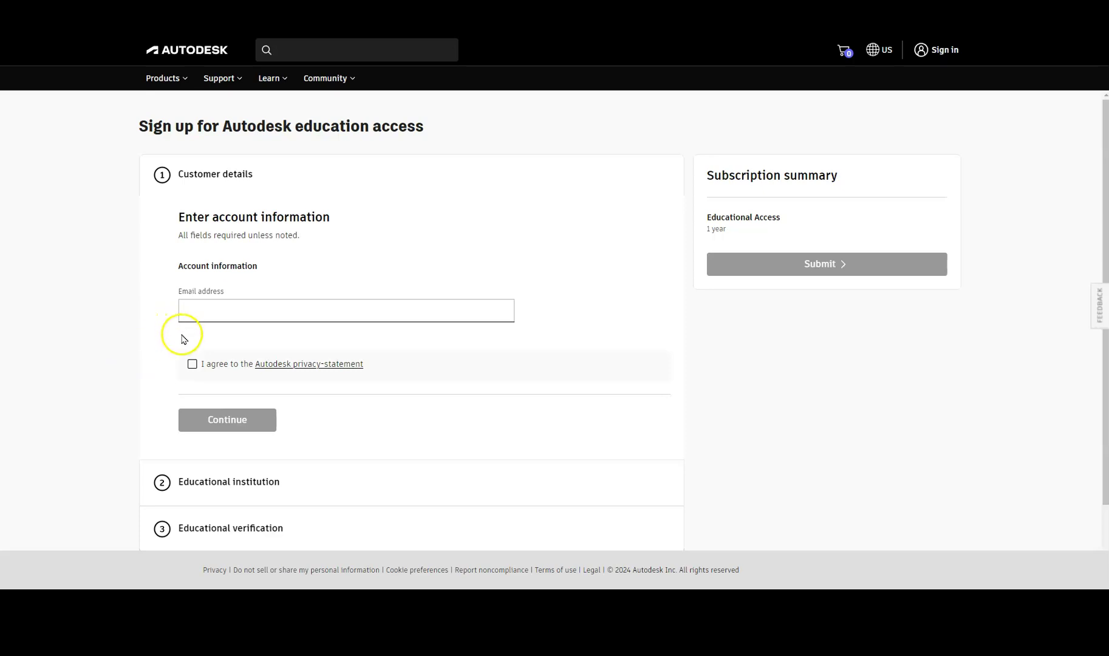
{"action": "scroll", "coordinate": [138, 402], "scroll_direction": "down", "scroll_amount": 1}
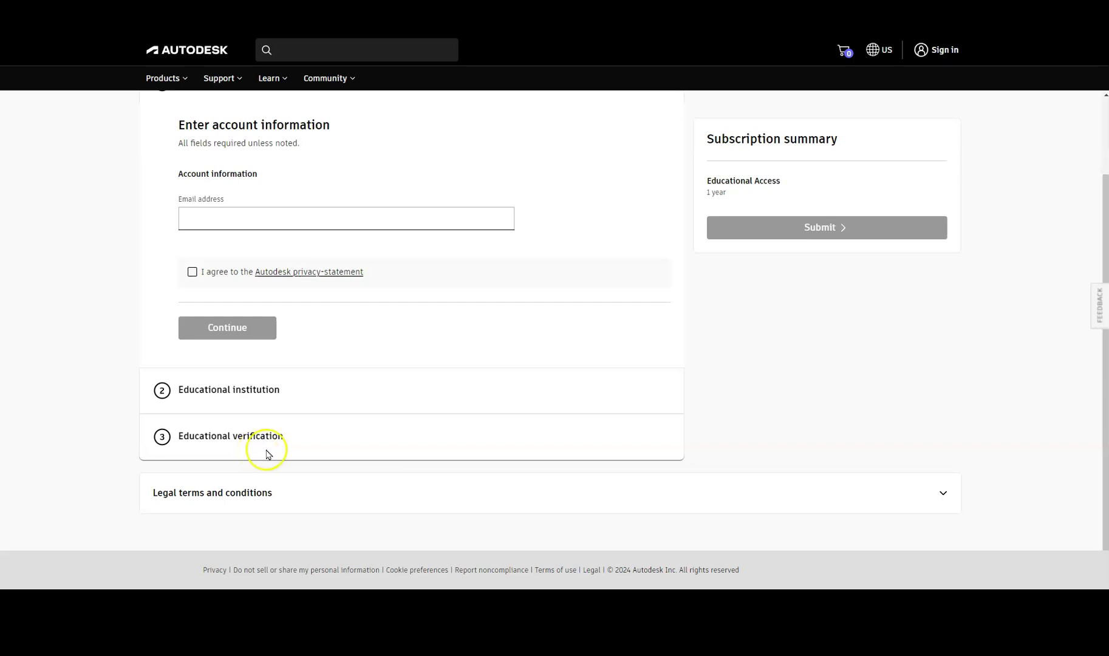
{"action": "scroll", "coordinate": [741, 328], "scroll_direction": "up", "scroll_amount": 2}
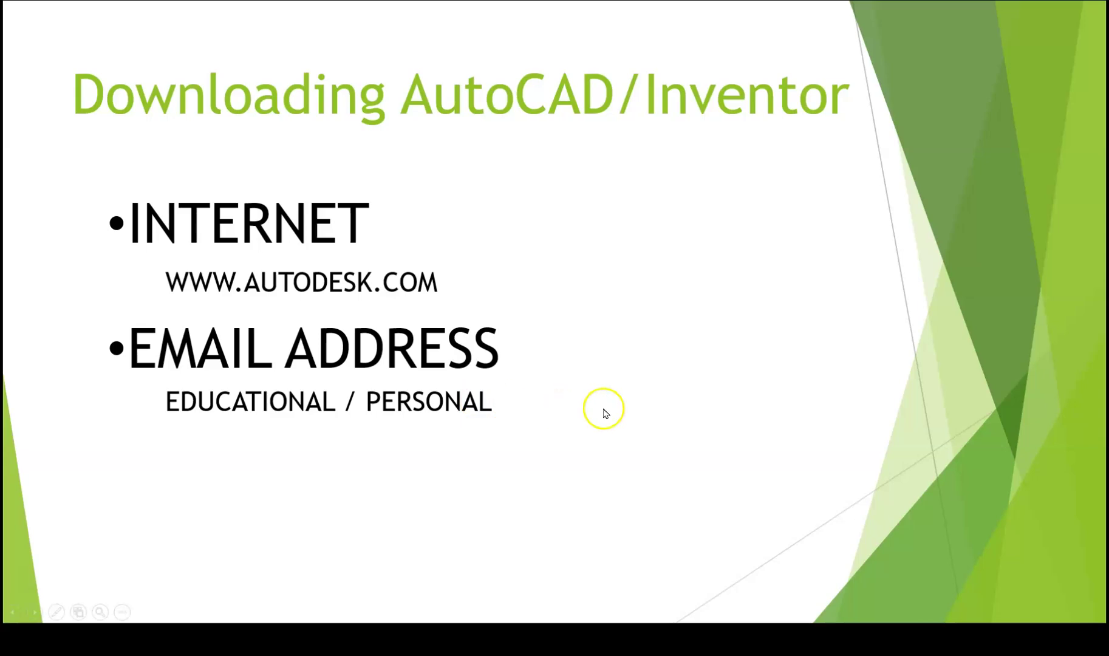
{"action": "left_click", "coordinate": [588, 397]}
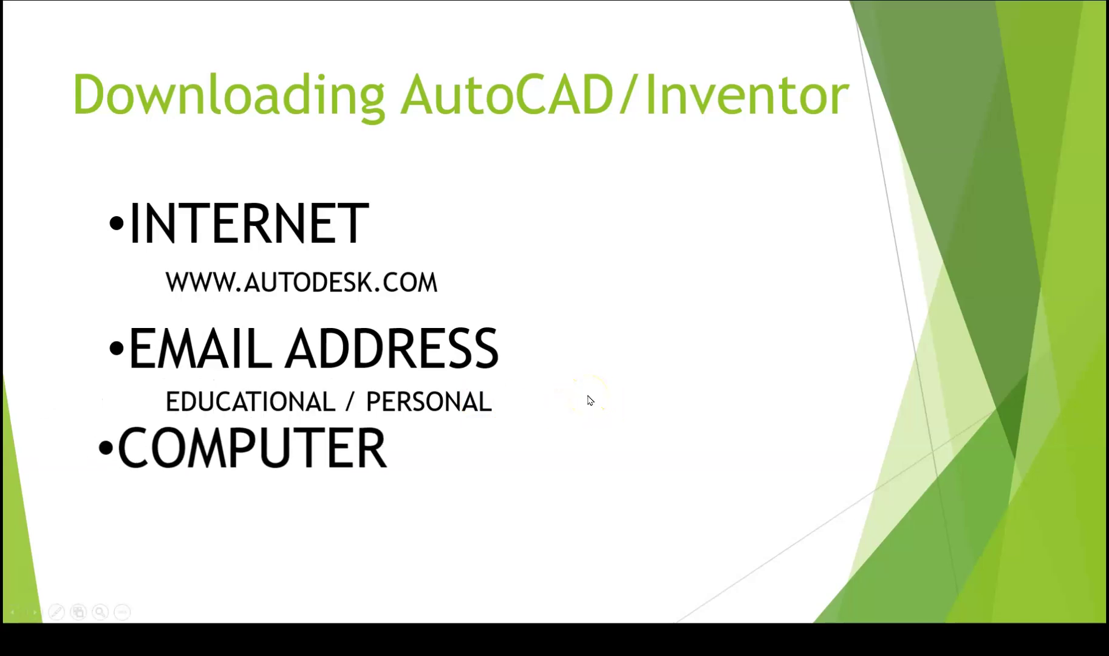